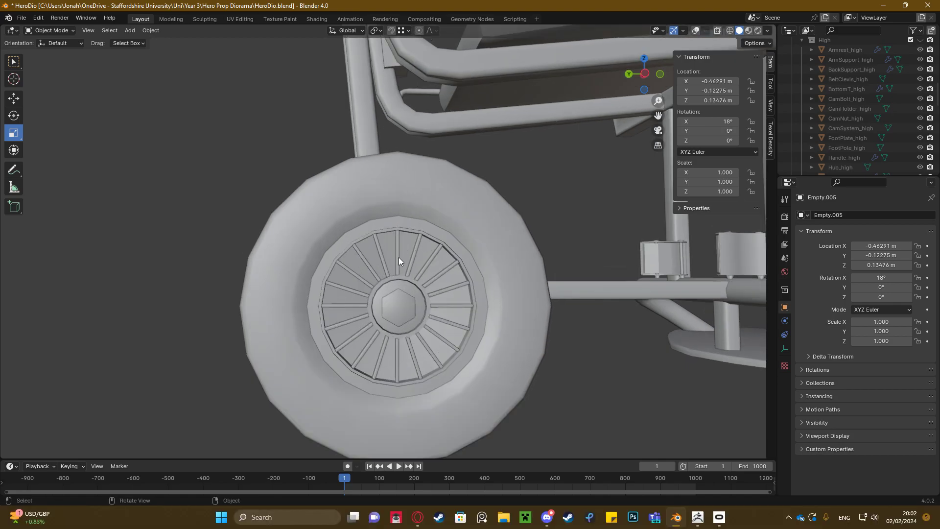
# Select the array of spokes in the near wheel and activate the Move tool
pyautogui.scroll(-2, 396, 257)
pyautogui.moveTo(397, 251)
pyautogui.mouseDown(button='middle')
pyautogui.moveTo(423, 268)
pyautogui.moveTo(390, 260)
pyautogui.moveTo(416, 245)
pyautogui.moveTo(390, 262)
pyautogui.mouseUp(button='middle')
pyautogui.scroll(3, 397, 260)
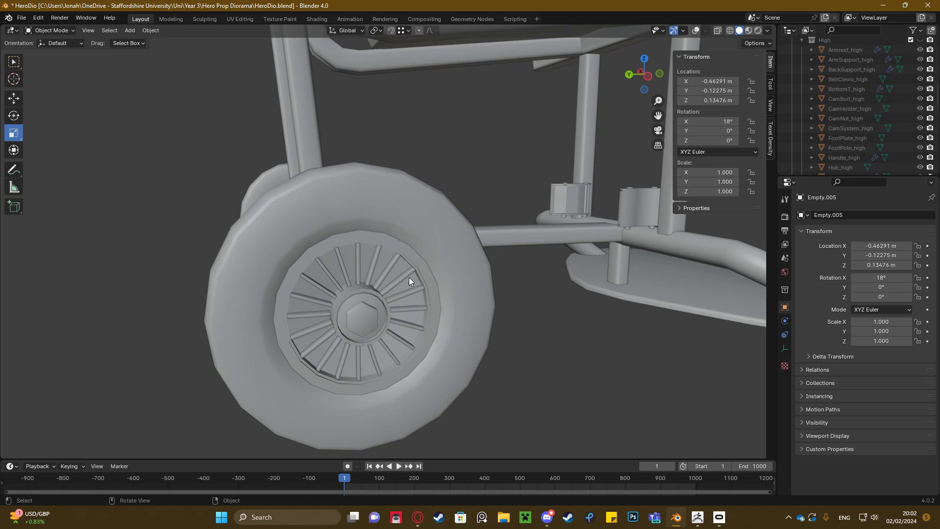
pyautogui.moveTo(380, 280)
pyautogui.mouseDown(button='middle')
pyautogui.moveTo(369, 262)
pyautogui.moveTo(406, 264)
pyautogui.moveTo(392, 272)
pyautogui.mouseUp(button='middle')
pyautogui.click(379, 276)
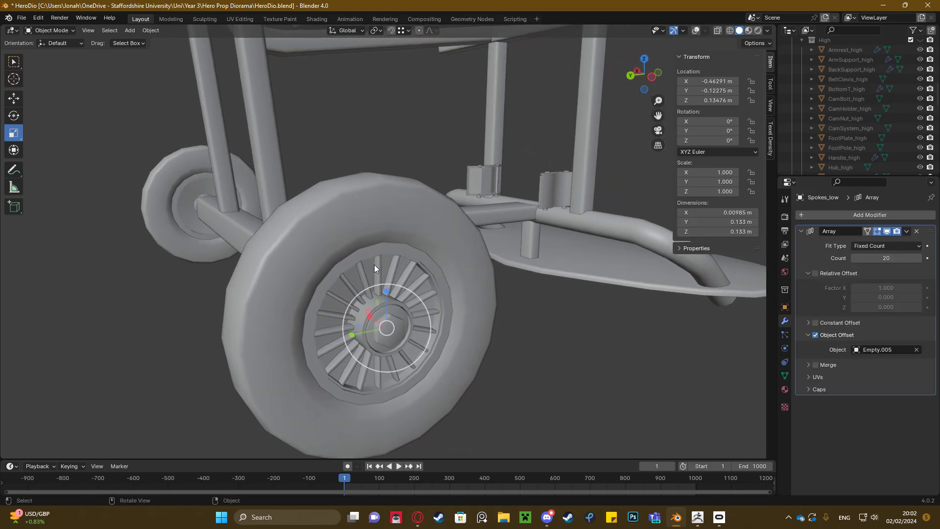
pyautogui.hotkey('shift', 'space')
pyautogui.press('g')
pyautogui.moveTo(379, 266); pyautogui.dragTo(366, 241, button='middle')
pyautogui.scroll(1, 384, 269)
# Show the viewport overlays and set the X rotation of the empty at the near wheel's hub to 0°
pyautogui.click(695, 32)
pyautogui.scroll(-2, 371, 262)
pyautogui.scroll(2, 357, 270)
pyautogui.click(406, 137)
pyautogui.scroll(-1, 408, 182)
pyautogui.moveTo(408, 182); pyautogui.dragTo(416, 174, button='middle')
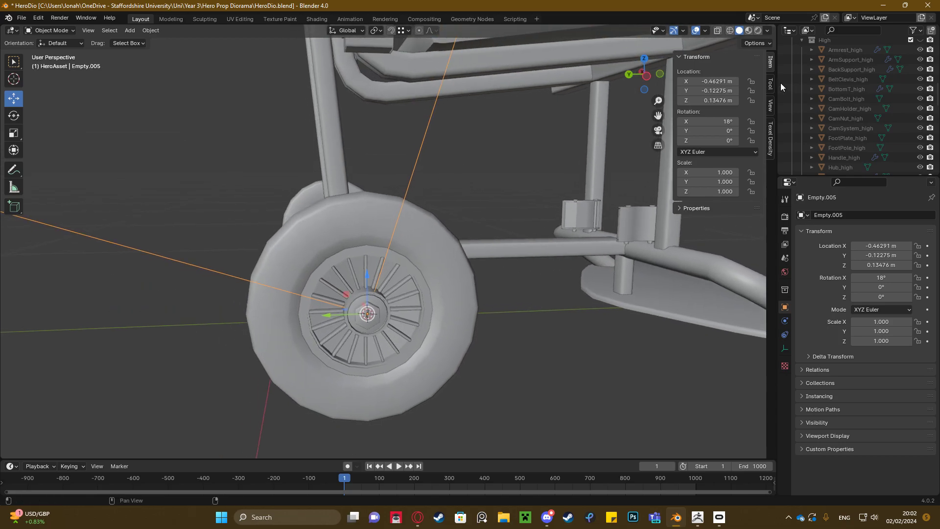
pyautogui.click(721, 119)
pyautogui.write('0')
pyautogui.press('Return')
# Remove the Array modifier from the wheel's spoke object
pyautogui.scroll(5, 366, 285)
pyautogui.click(367, 271)
pyautogui.moveTo(367, 270); pyautogui.dragTo(480, 229, button='middle')
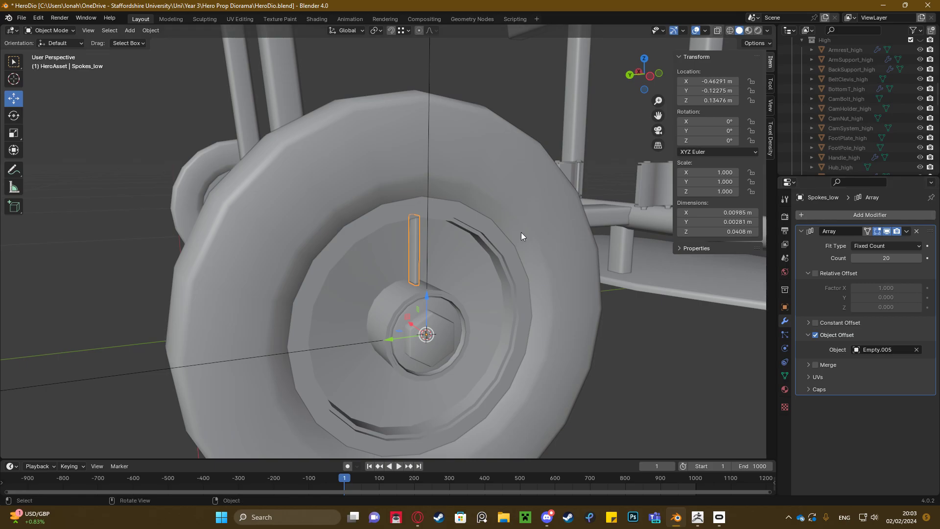
pyautogui.click(916, 231)
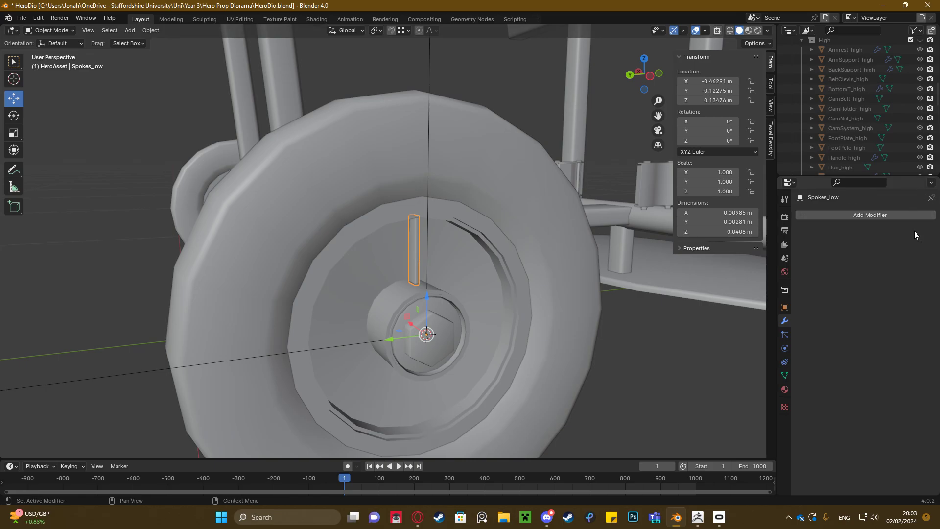
# Examine the single spoke and the empty's axes around the near wheel's hub from several angles
pyautogui.moveTo(449, 288); pyautogui.dragTo(392, 216, button='middle')
pyautogui.scroll(5, 399, 214)
pyautogui.scroll(3, 407, 213)
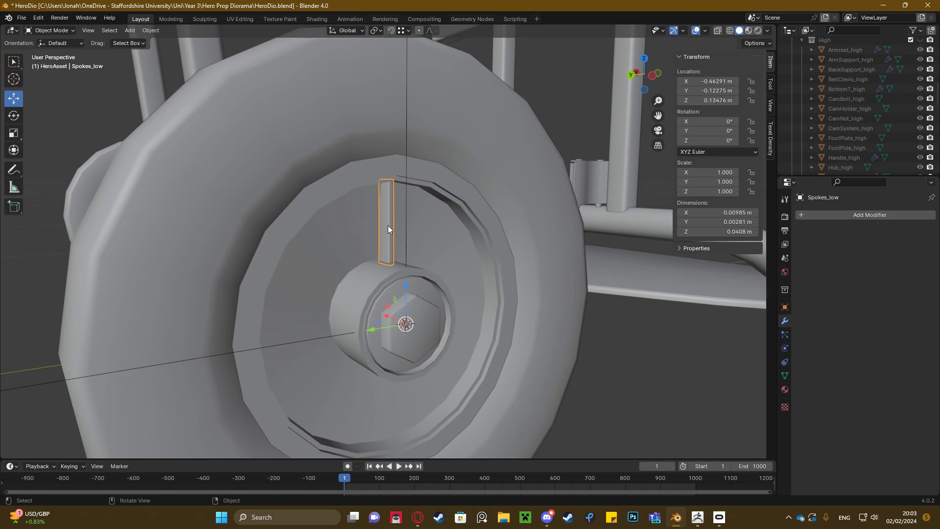
pyautogui.scroll(-3, 388, 227)
pyautogui.moveTo(390, 228); pyautogui.dragTo(392, 306, button='middle')
pyautogui.click(520, 352)
pyautogui.scroll(3, 392, 222)
pyautogui.scroll(3, 376, 243)
pyautogui.scroll(-5, 395, 244)
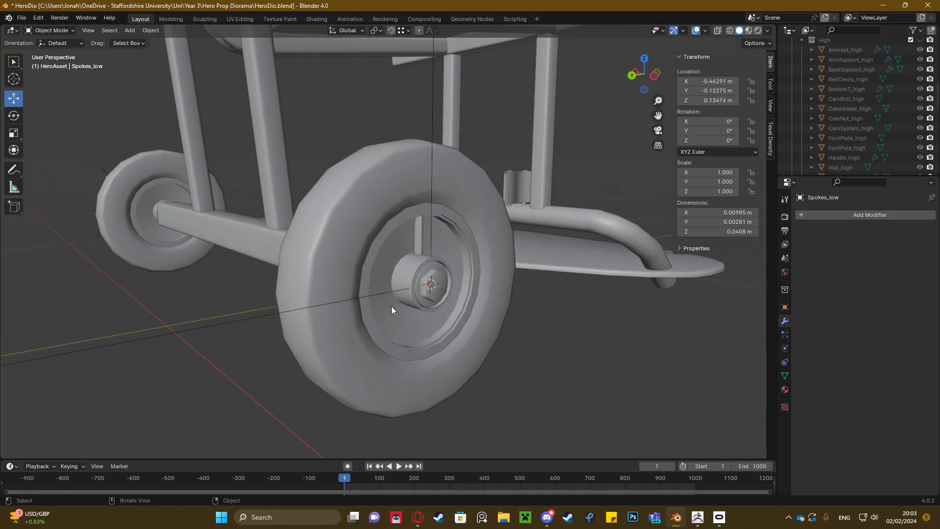
pyautogui.click(393, 290)
pyautogui.scroll(4, 426, 255)
pyautogui.moveTo(433, 250); pyautogui.dragTo(538, 292, button='middle')
pyautogui.scroll(-4, 537, 292)
pyautogui.click(536, 318)
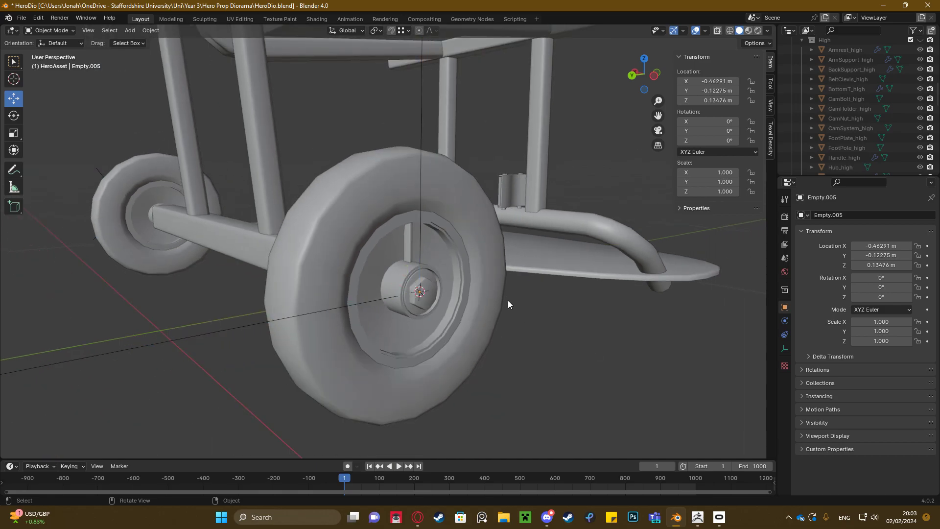
pyautogui.scroll(3, 470, 281)
pyautogui.keyDown('shift'); pyautogui.moveTo(439, 265); pyautogui.dragTo(416, 259, button='middle'); pyautogui.keyUp('shift')
pyautogui.moveTo(416, 260); pyautogui.dragTo(389, 237, button='middle')
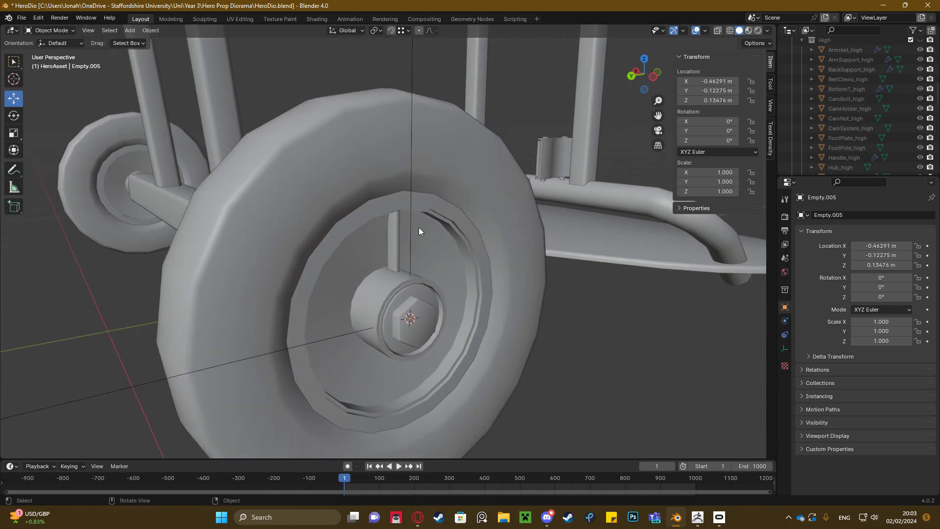
# Select the spoke, wheel nut and empty in turn to compare their origins at the hub centre
pyautogui.click(390, 228)
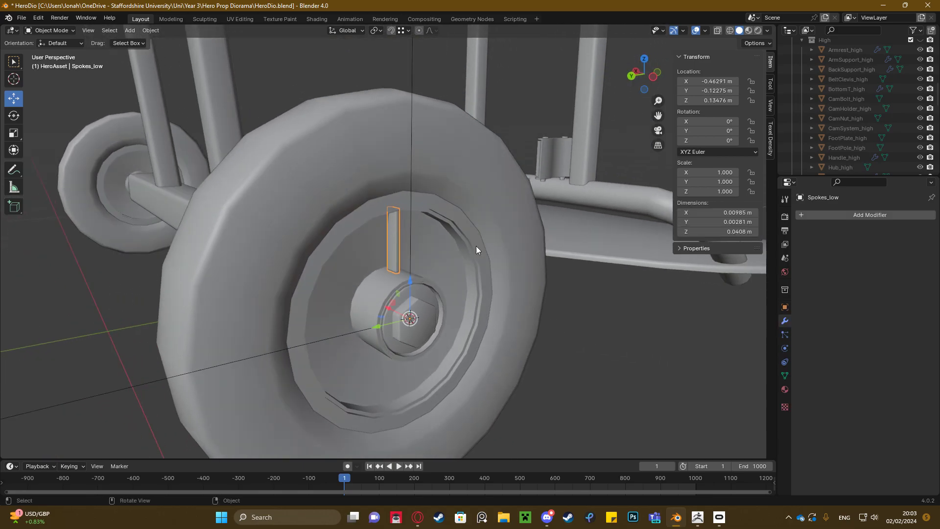
pyautogui.click(410, 319)
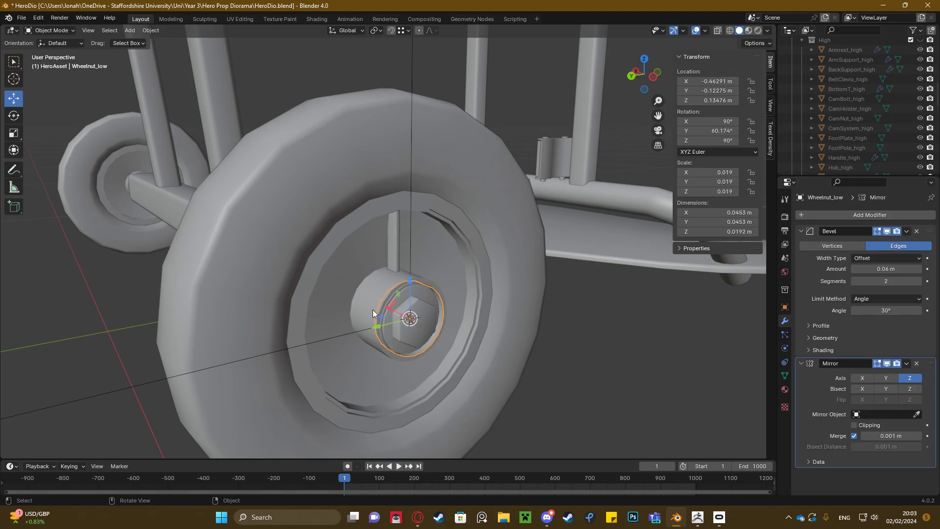
pyautogui.scroll(-3, 397, 252)
pyautogui.moveTo(405, 246); pyautogui.dragTo(390, 243, button='middle')
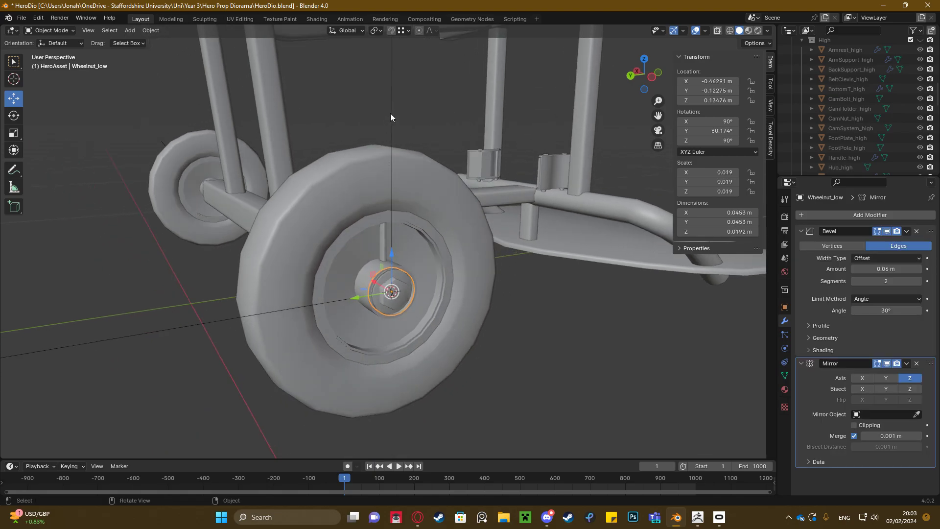
pyautogui.click(392, 104)
pyautogui.moveTo(392, 193); pyautogui.dragTo(414, 183, button='middle')
pyautogui.scroll(3, 414, 216)
pyautogui.keyDown('shift'); pyautogui.moveTo(413, 246); pyautogui.dragTo(409, 257, button='middle'); pyautogui.keyUp('shift')
pyautogui.scroll(-3, 367, 284)
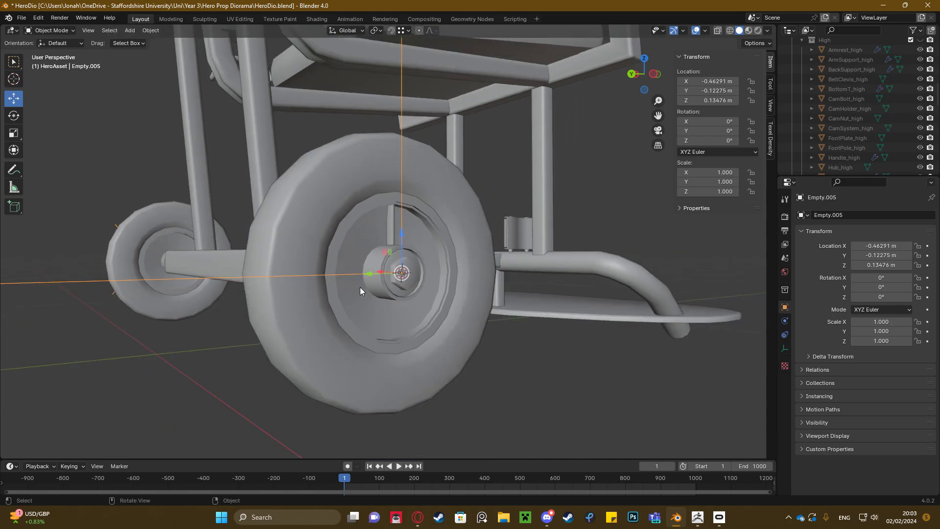
pyautogui.scroll(-3, 417, 189)
pyautogui.moveTo(416, 190); pyautogui.dragTo(392, 221, button='middle')
pyautogui.scroll(6, 389, 244)
pyautogui.moveTo(384, 268); pyautogui.dragTo(376, 224, button='middle')
pyautogui.click(368, 221)
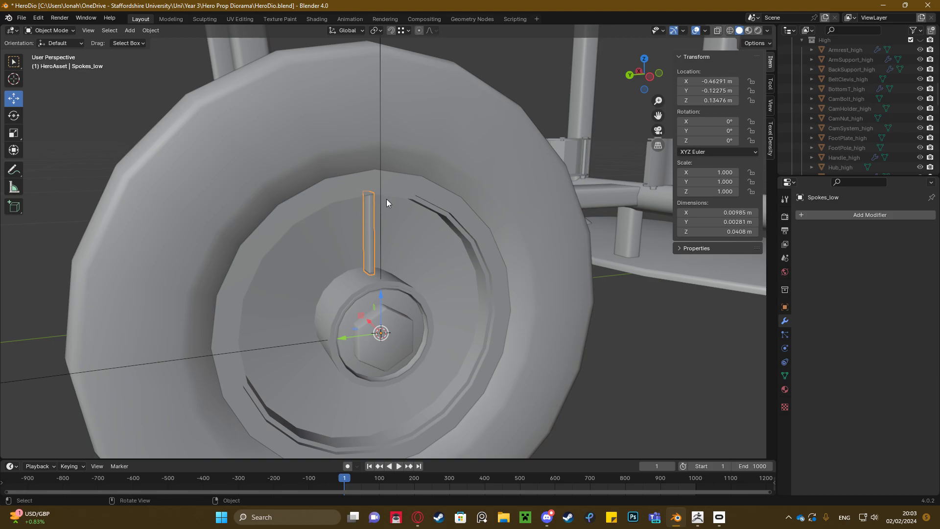
# Try rotating the spoke about the hub centre with the Rotate tool in the left orthographic view
pyautogui.scroll(-1, 383, 207)
pyautogui.moveTo(384, 283); pyautogui.dragTo(411, 277, button='middle')
pyautogui.scroll(2, 395, 242)
pyautogui.scroll(1, 396, 241)
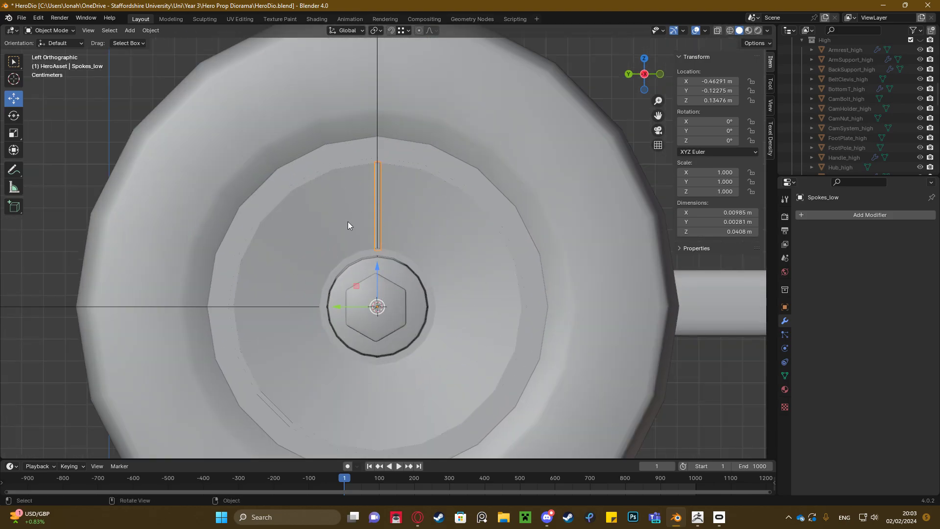
pyautogui.hotkey('shift', 'space')
pyautogui.press('r')
pyautogui.moveTo(401, 281); pyautogui.dragTo(439, 231)
pyautogui.press('Escape')
# Select the empty at the hub and look through the types of empty that can be added
pyautogui.moveTo(439, 227); pyautogui.dragTo(427, 268, button='middle')
pyautogui.click(427, 113)
pyautogui.scroll(3, 426, 306)
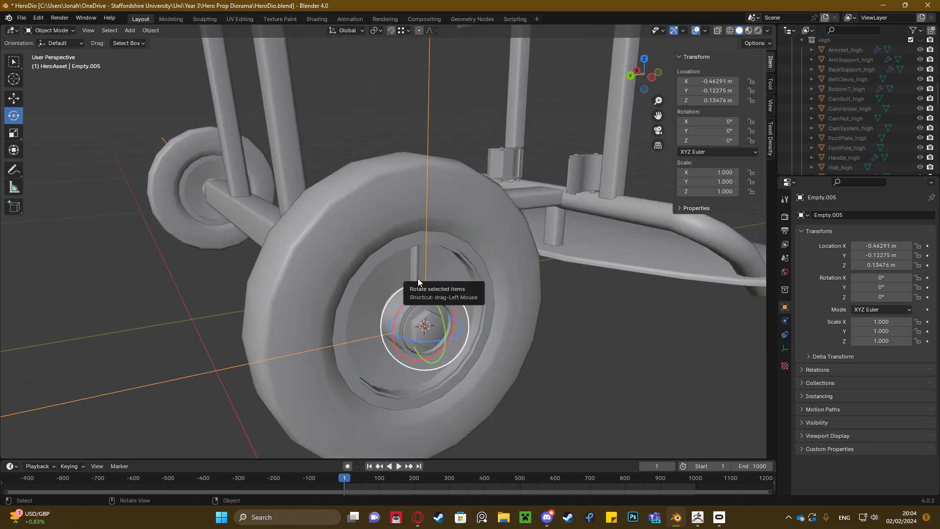
pyautogui.hotkey('shift', 'a')
pyautogui.moveTo(415, 276)
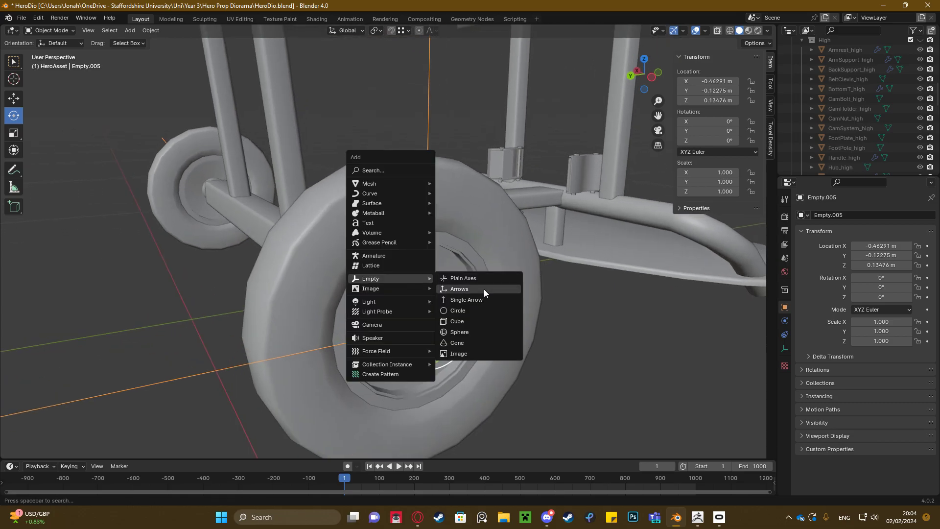
pyautogui.moveTo(598, 310); pyautogui.dragTo(421, 289, button='middle')
pyautogui.scroll(5, 439, 308)
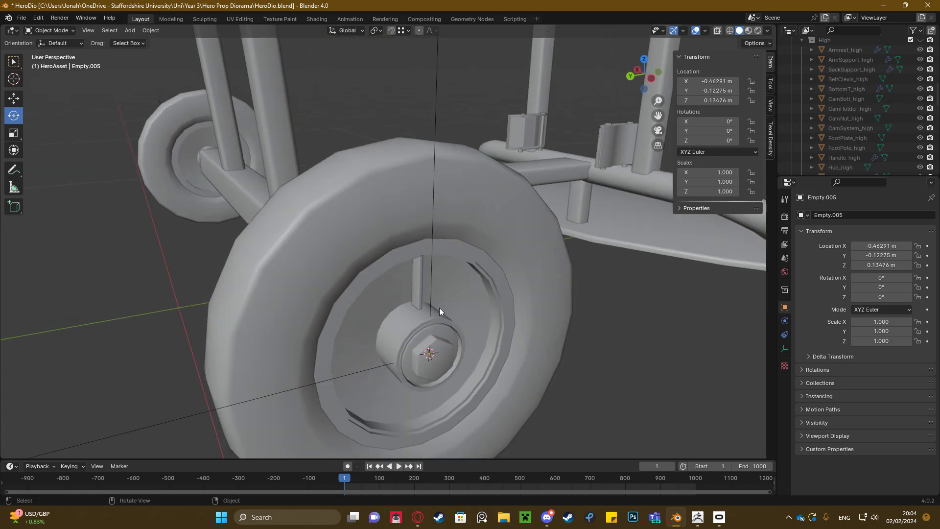
# Inspect the placement of the empty relative to the hub and wheel nut by selecting each object
pyautogui.click(433, 255)
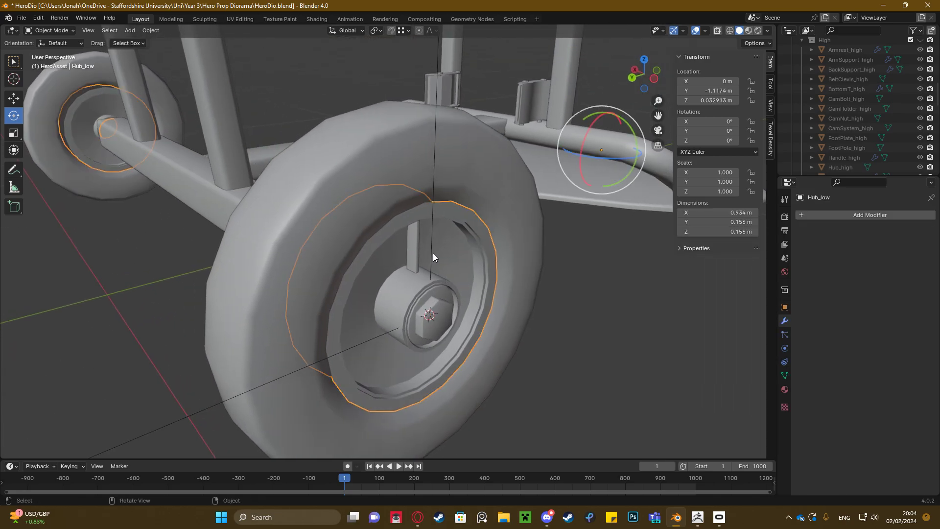
pyautogui.click(431, 257)
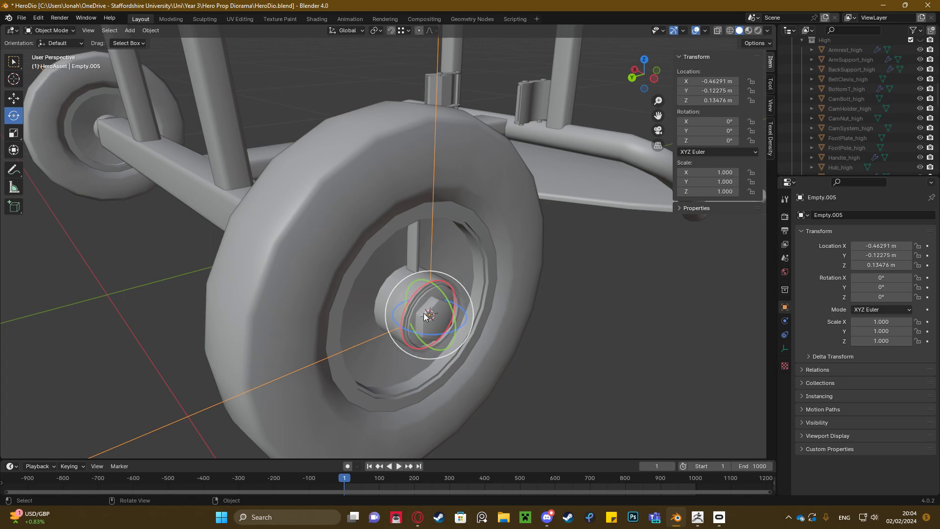
pyautogui.moveTo(426, 297); pyautogui.dragTo(401, 280, button='middle')
pyautogui.scroll(2, 416, 298)
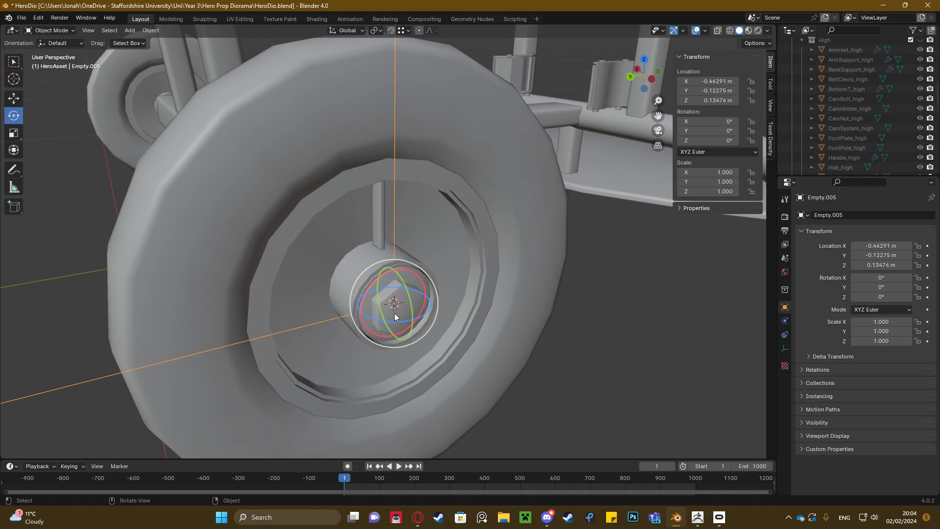
pyautogui.click(350, 256)
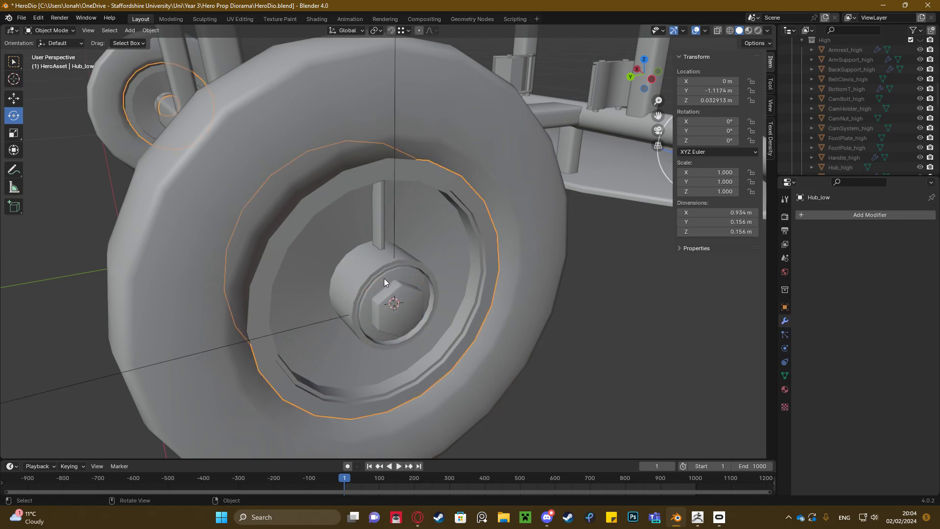
pyautogui.scroll(2, 438, 301)
pyautogui.click(439, 303)
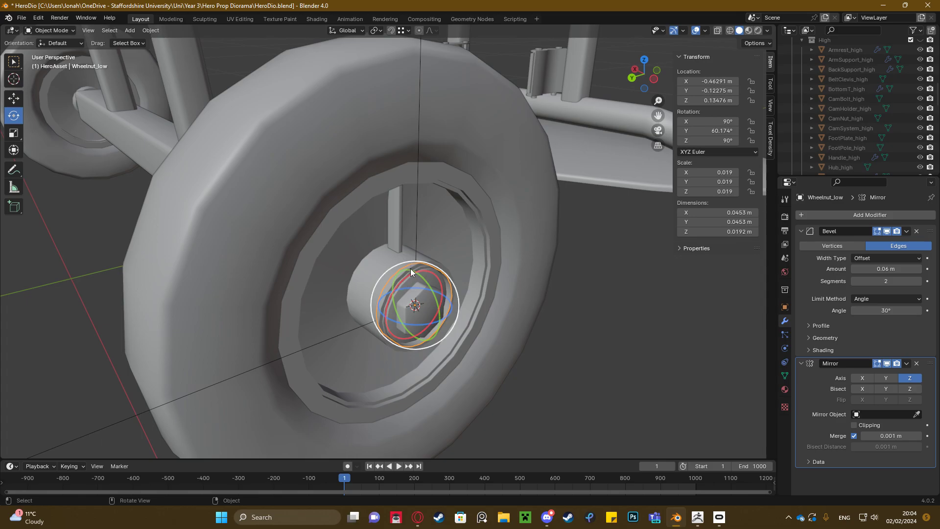
pyautogui.click(416, 219)
pyautogui.scroll(-4, 422, 234)
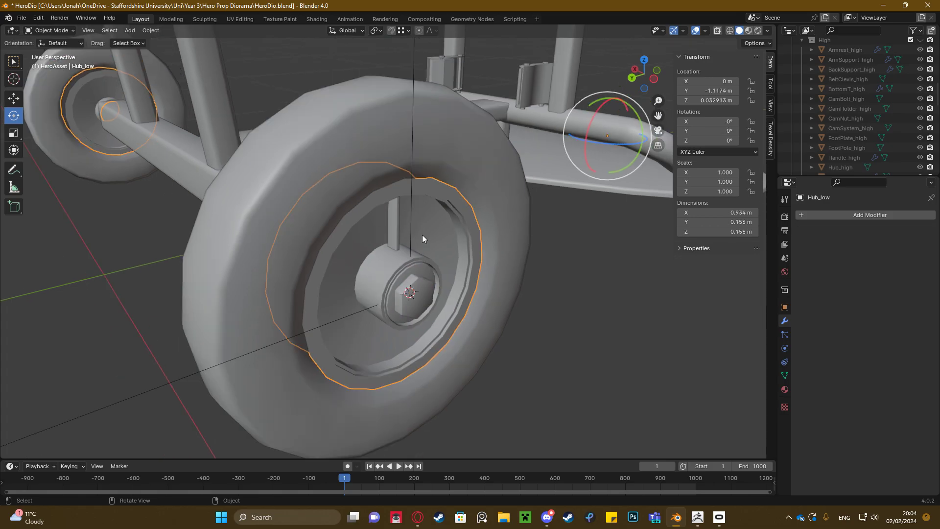
pyautogui.moveTo(432, 185); pyautogui.dragTo(405, 136, button='middle')
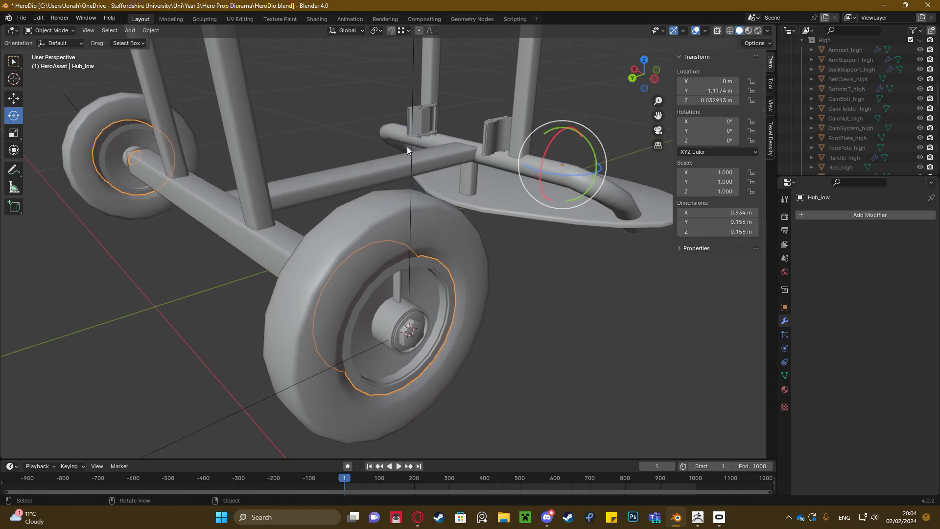
pyautogui.click(410, 274)
pyautogui.moveTo(410, 274); pyautogui.dragTo(461, 251, button='middle')
# Try rotating the empty at the hub centre and undo the change
pyautogui.hotkey('shift', 'space')
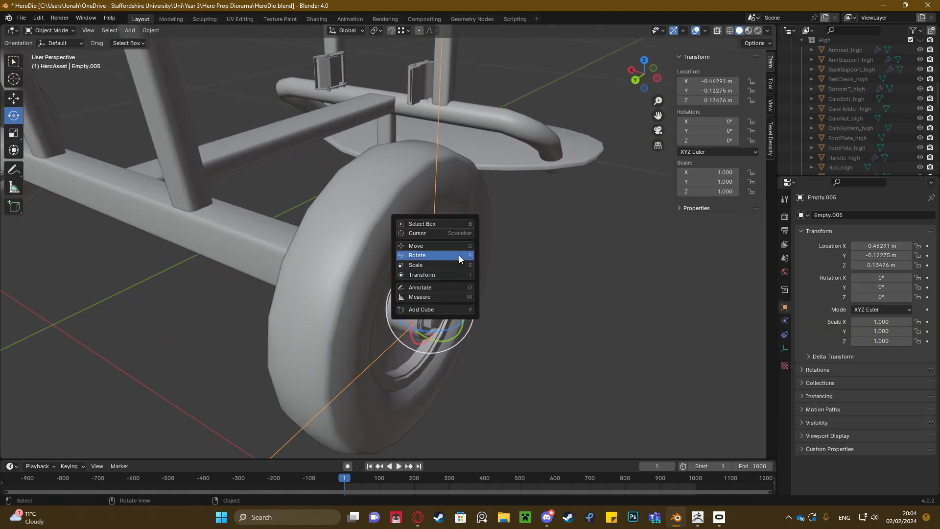
pyautogui.click(459, 255)
pyautogui.moveTo(404, 298); pyautogui.dragTo(398, 293)
pyautogui.hotkey('ctrl', 'z')
# Add an Array modifier to the single spoke in the near wheel
pyautogui.moveTo(424, 284); pyautogui.dragTo(401, 247, button='middle')
pyautogui.scroll(4, 395, 263)
pyautogui.scroll(-2, 384, 253)
pyautogui.scroll(2, 401, 247)
pyautogui.scroll(2, 401, 249)
pyautogui.scroll(-2, 414, 248)
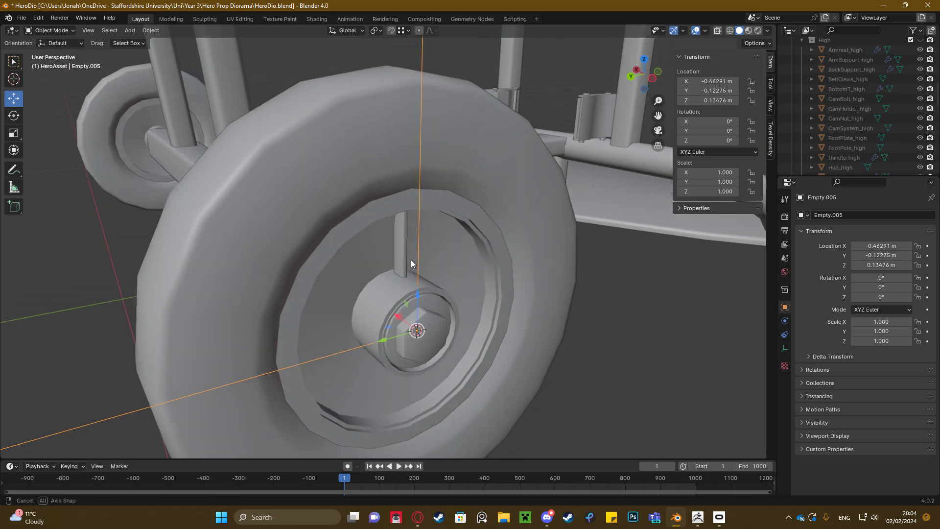
pyautogui.click(400, 234)
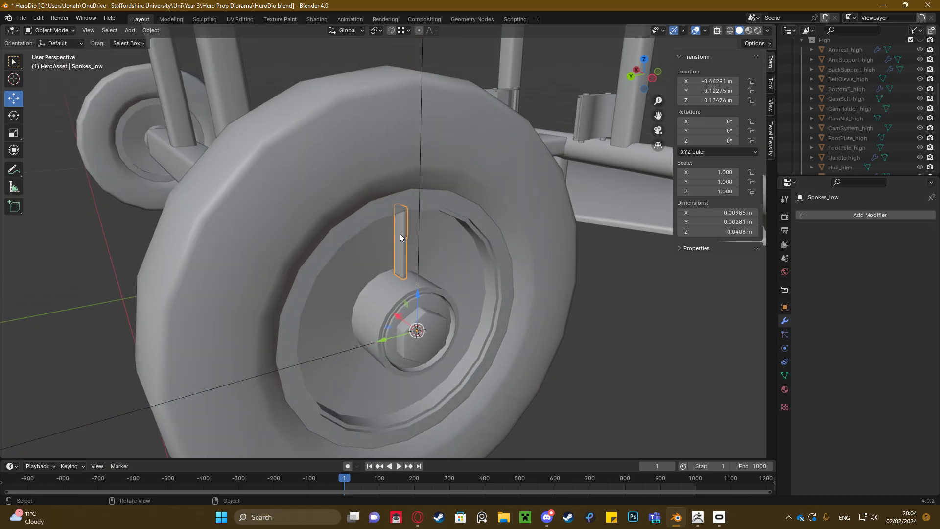
pyautogui.click(849, 215)
pyautogui.moveTo(791, 211)
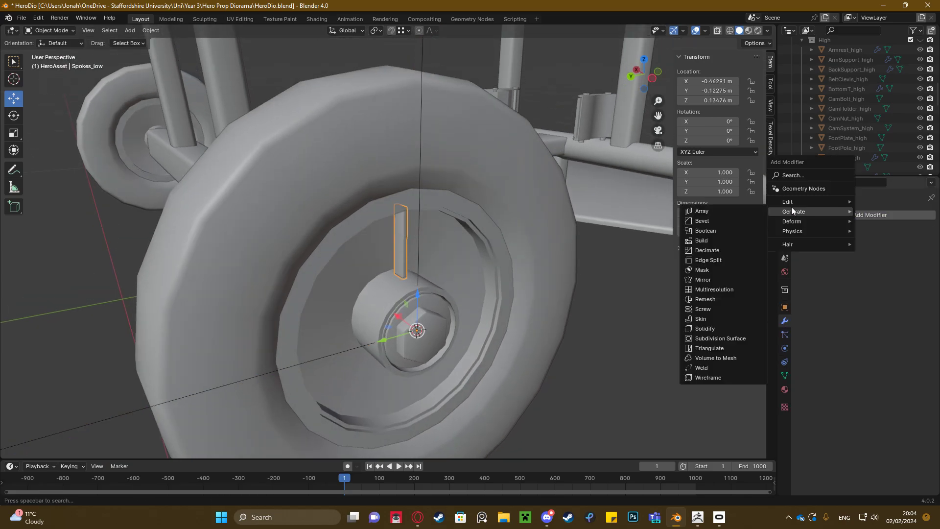
pyautogui.click(705, 211)
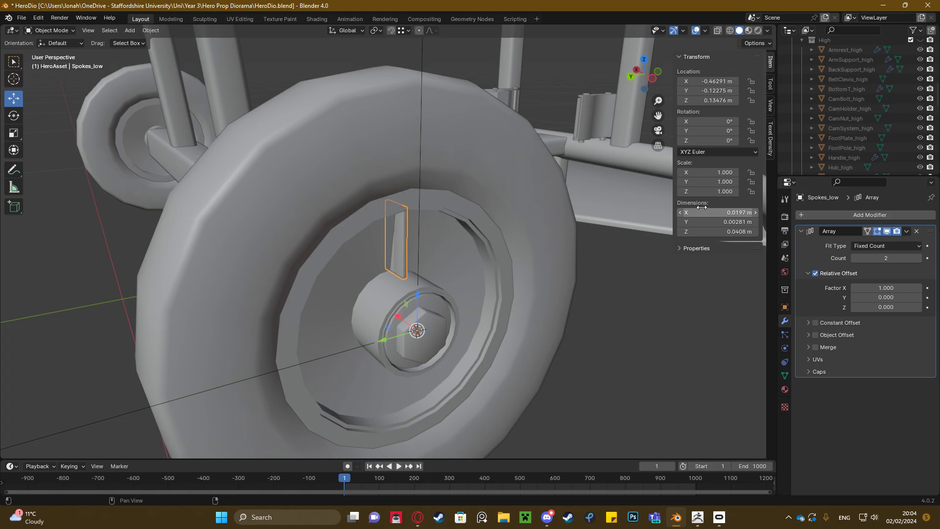
# Disable the array's relative offset and enable object offset with Empty.005 as the offset object
pyautogui.click(814, 273)
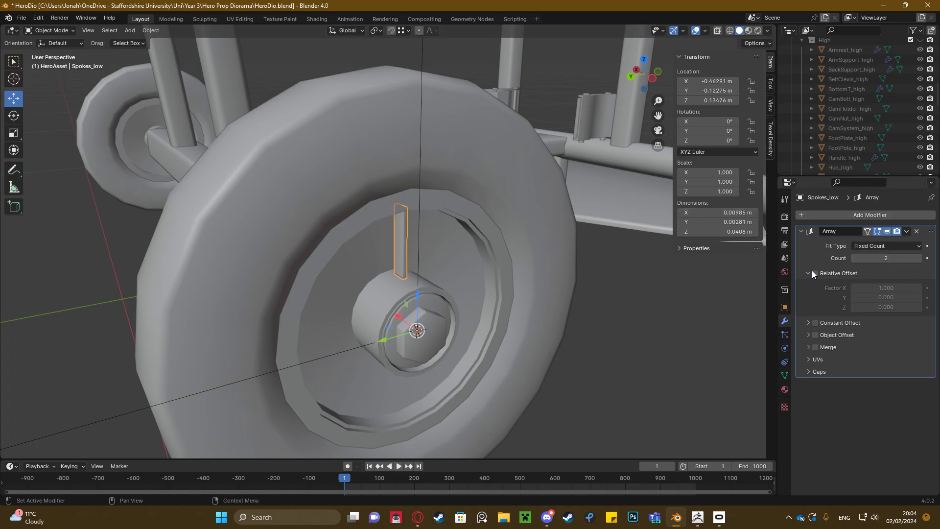
pyautogui.click(808, 335)
pyautogui.click(916, 349)
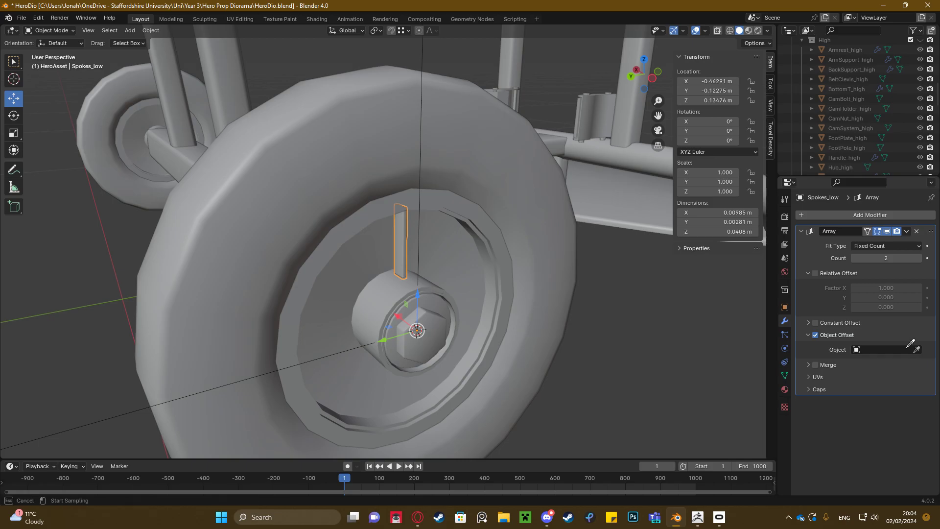
pyautogui.click(127, 412)
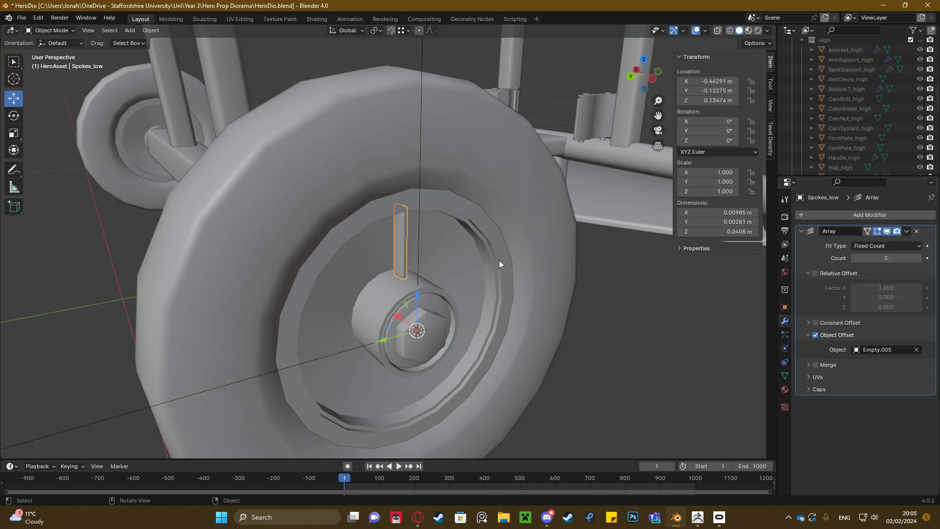
# Set the spoke's Array modifier count to 8
pyautogui.moveTo(413, 275); pyautogui.dragTo(406, 240, button='middle')
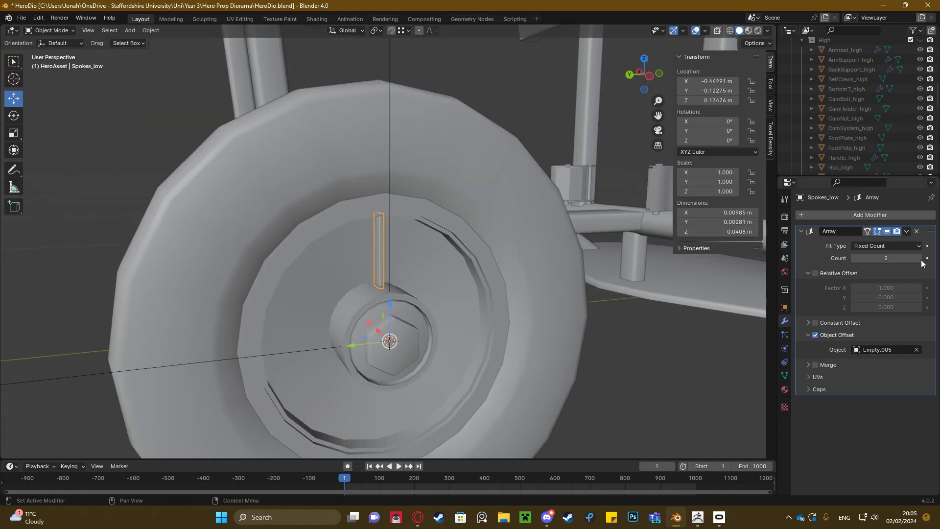
pyautogui.click(894, 260)
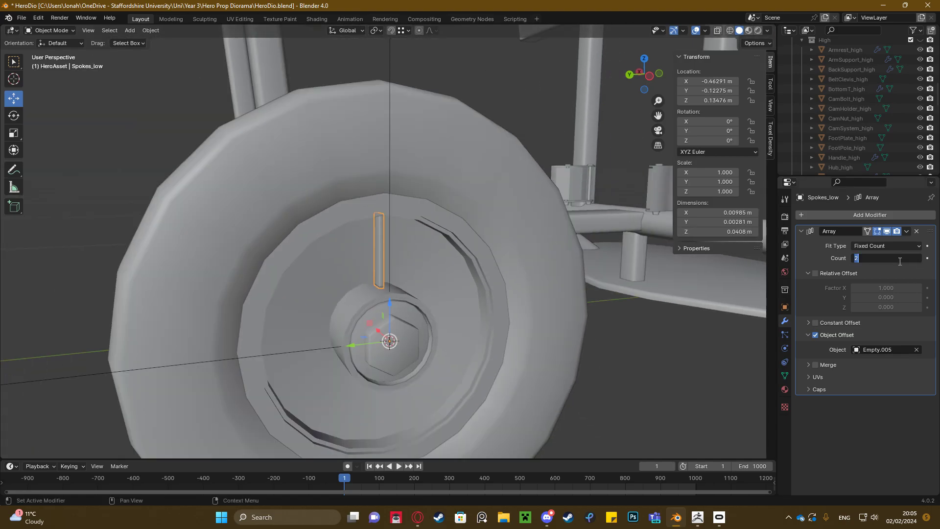
pyautogui.press('Return')
pyautogui.moveTo(333, 295); pyautogui.dragTo(379, 150, button='middle')
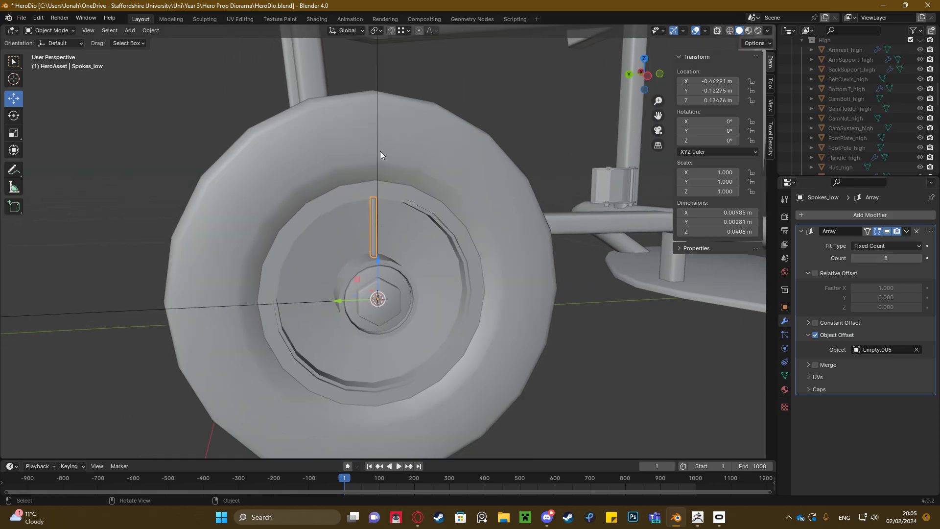
# Select the empty at the hub centre, try rotating it freehand, and undo the rotation
pyautogui.click(376, 61)
pyautogui.hotkey('shift', 'space')
pyautogui.press('r')
pyautogui.moveTo(350, 276); pyautogui.dragTo(335, 296)
pyautogui.hotkey('ctrl', 'z')
# Set the empty's X rotation to 360/8 degrees to spread the eight spokes around the hub
pyautogui.scroll(-4, 387, 259)
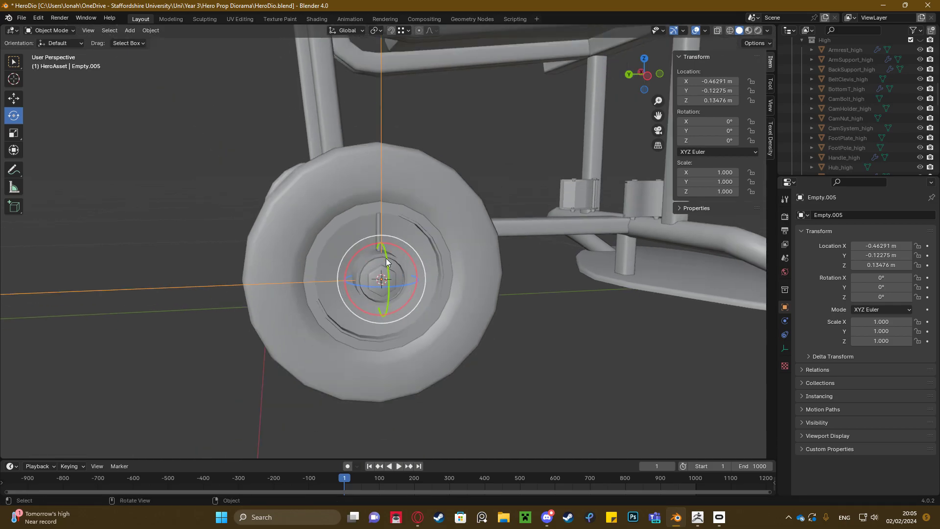
pyautogui.scroll(6, 379, 265)
pyautogui.scroll(-2, 344, 270)
pyautogui.moveTo(345, 270); pyautogui.dragTo(400, 270, button='middle')
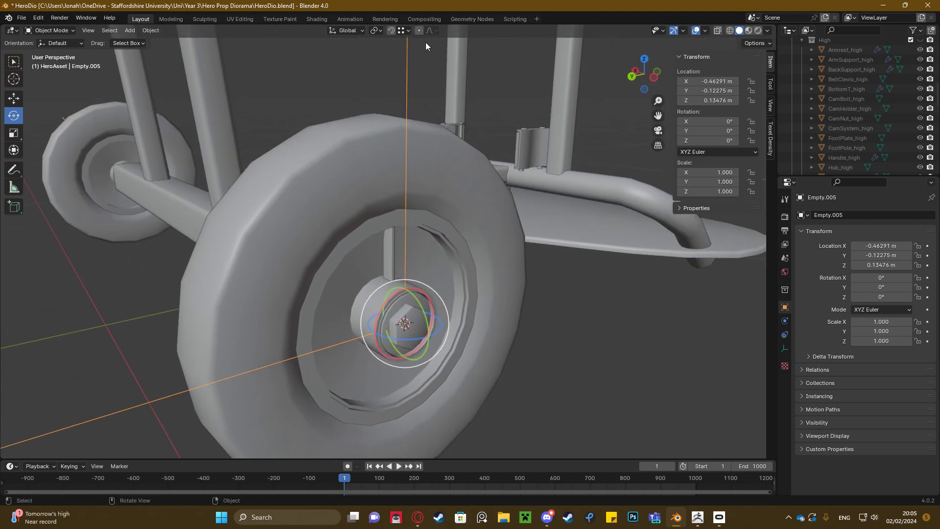
pyautogui.click(704, 121)
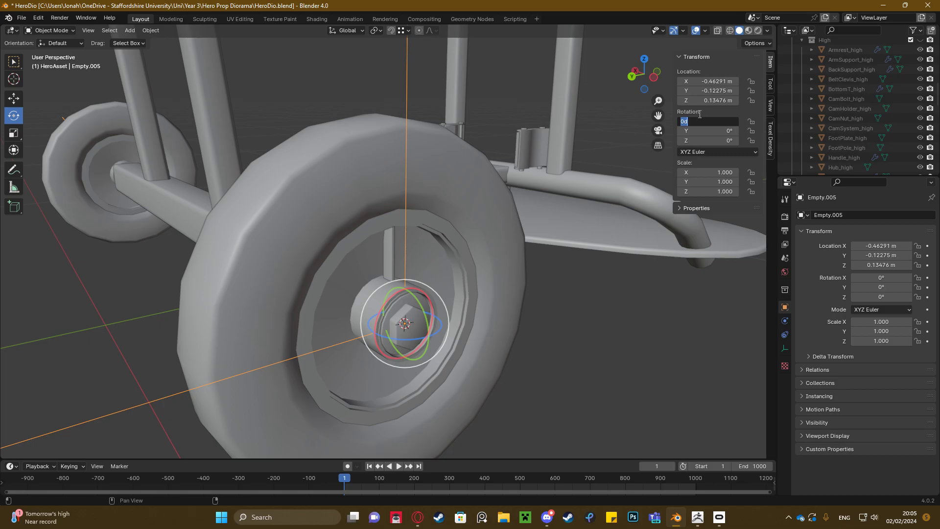
pyautogui.write('360/')
pyautogui.write('8')
pyautogui.press('Return')
pyautogui.moveTo(342, 313); pyautogui.dragTo(472, 289, button='middle')
pyautogui.scroll(3, 462, 288)
# Try moving the empty slightly away from the hub centre twice with the Move tool, undoing each move
pyautogui.hotkey('shift', 'space')
pyautogui.click(463, 274)
pyautogui.moveTo(407, 336); pyautogui.dragTo(409, 331)
pyautogui.hotkey('ctrl', 'z')
pyautogui.scroll(-1, 434, 327)
pyautogui.moveTo(435, 327); pyautogui.dragTo(424, 310, button='middle')
pyautogui.scroll(1, 424, 309)
pyautogui.scroll(1, 424, 310)
pyautogui.moveTo(408, 360); pyautogui.dragTo(423, 362)
pyautogui.hotkey('ctrl', 'z')
# Select the wheel's spokes and set their Array modifier count to 20
pyautogui.moveTo(423, 355); pyautogui.dragTo(428, 297, button='middle')
pyautogui.scroll(-3, 430, 336)
pyautogui.scroll(4, 419, 281)
pyautogui.scroll(-2, 439, 307)
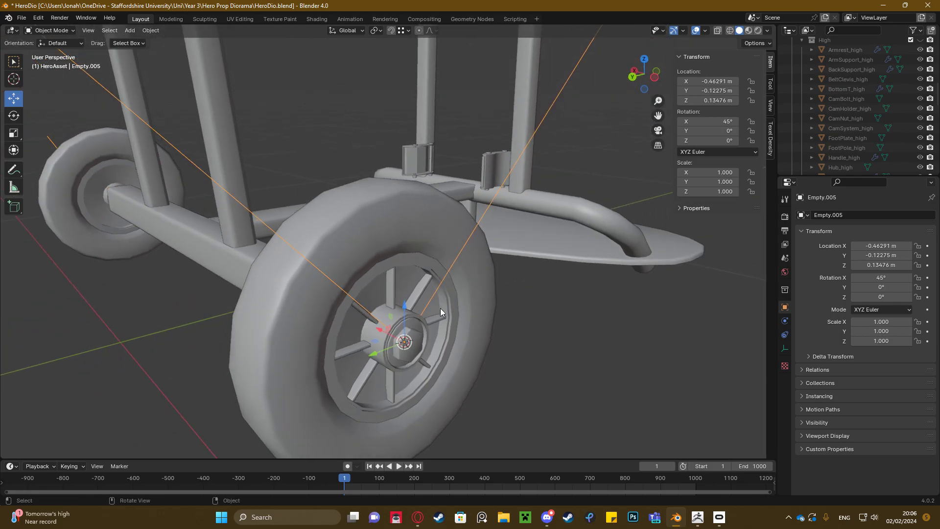
pyautogui.click(390, 278)
pyautogui.doubleClick(894, 258)
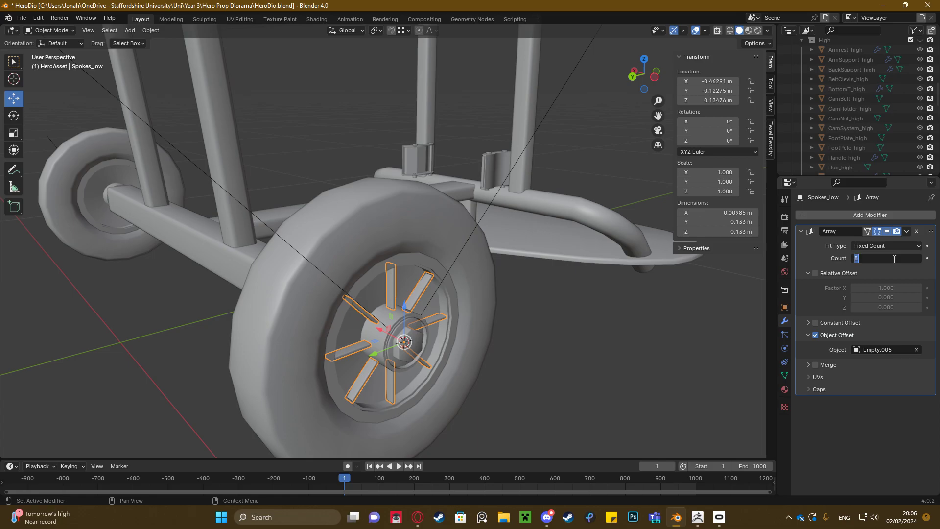
pyautogui.write('20')
pyautogui.press('Return')
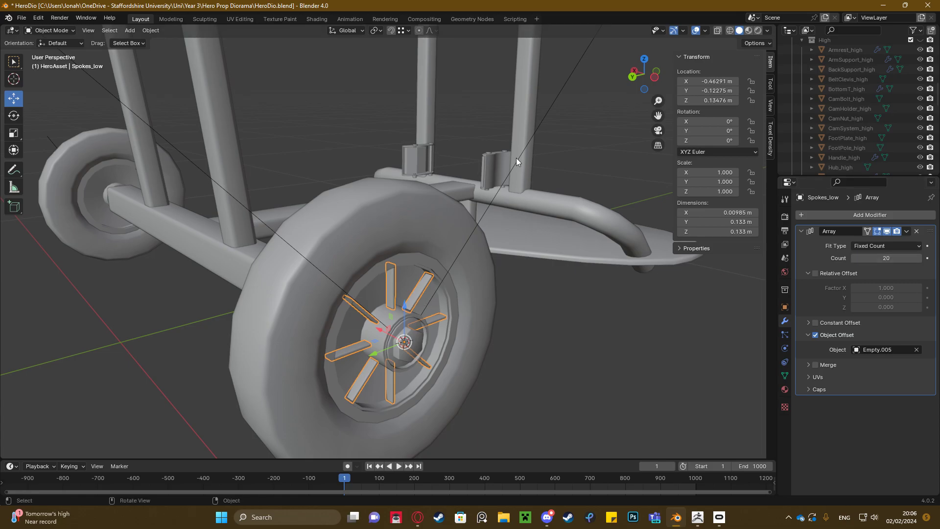
# Set the hub-centre empty's X rotation to 360/20 degrees to space the twenty spokes evenly
pyautogui.click(563, 87)
pyautogui.doubleClick(721, 121)
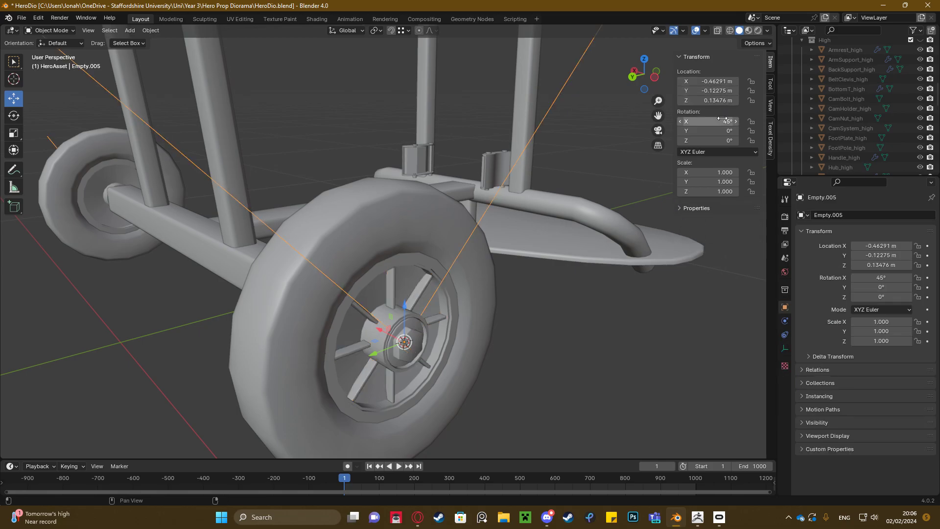
pyautogui.write('360/20')
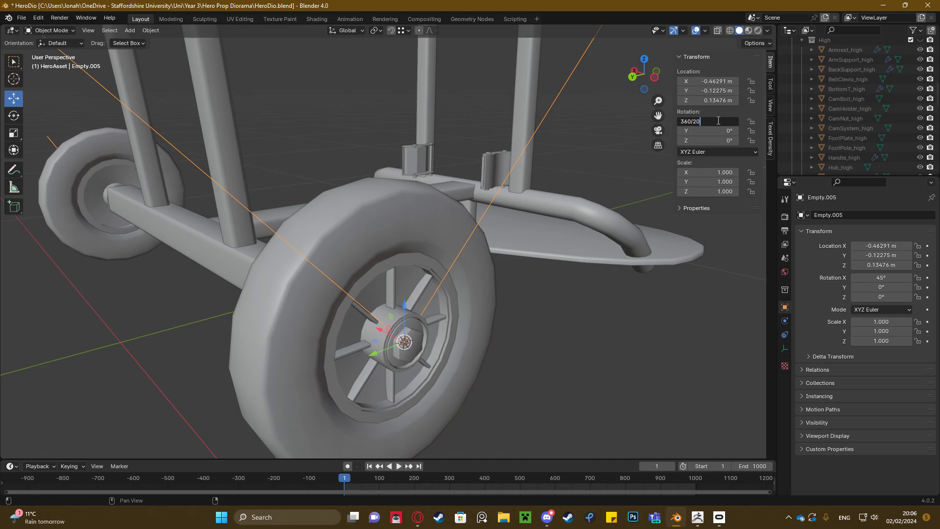
pyautogui.press('Return')
# Examine the spoke array in the wheel up close and in the context of the whole wheelchair
pyautogui.moveTo(428, 252); pyautogui.dragTo(246, 260, button='middle')
pyautogui.scroll(4, 381, 259)
pyautogui.scroll(-2, 396, 251)
pyautogui.scroll(-2, 399, 265)
pyautogui.scroll(-2, 389, 263)
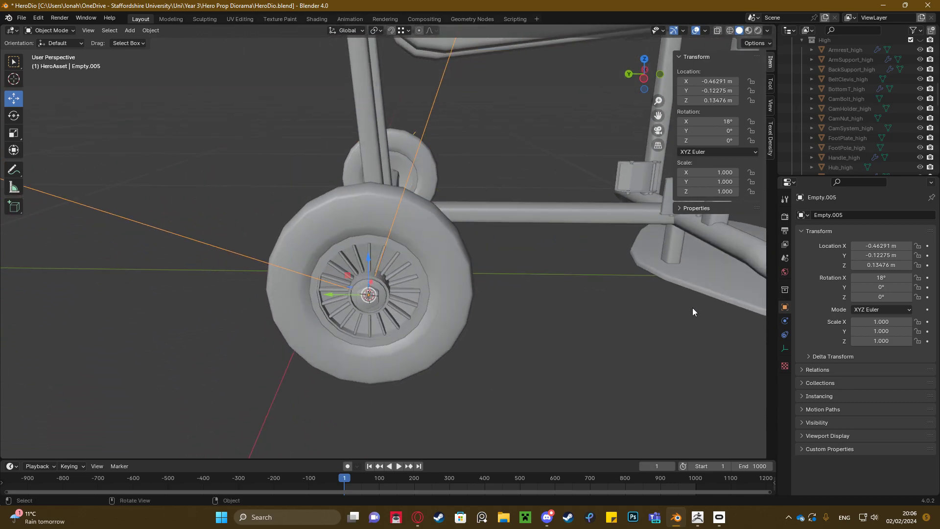
pyautogui.scroll(-8, 441, 275)
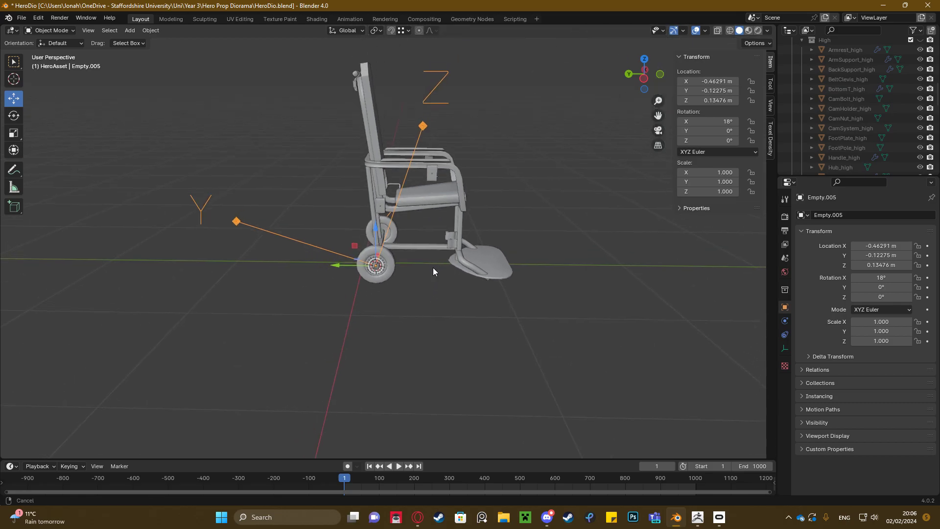
pyautogui.moveTo(441, 260); pyautogui.dragTo(366, 248, button='middle')
pyautogui.moveTo(386, 204); pyautogui.dragTo(459, 221, button='middle')
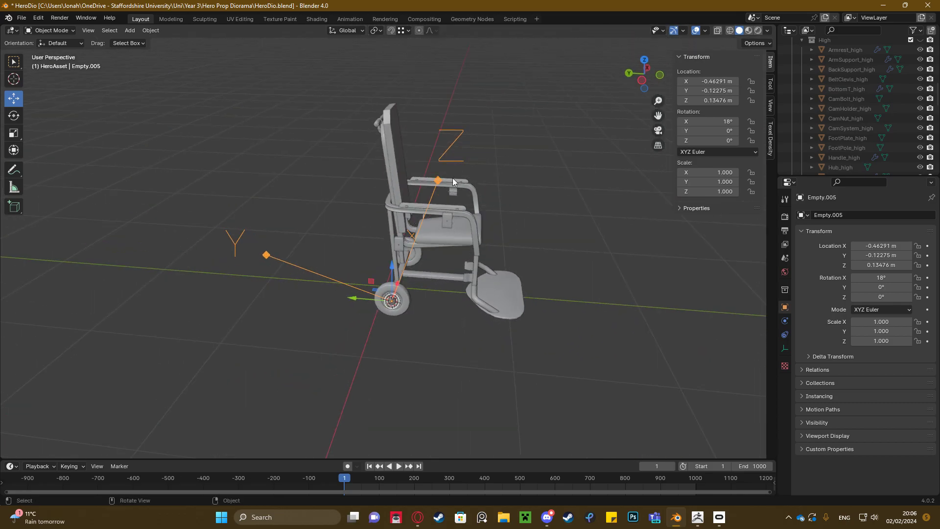